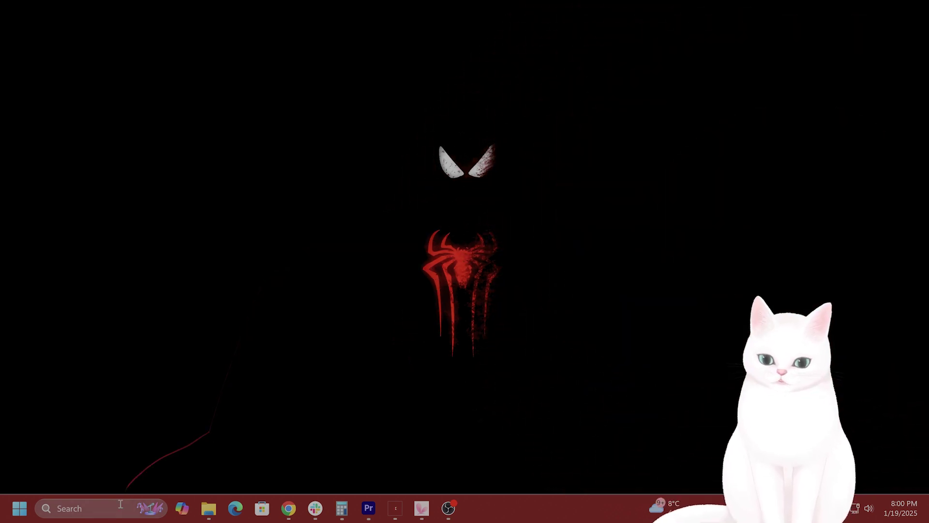
Check the options for launching Steam from the recent apps in Windows search, including running it as administrator
left_click(119, 507)
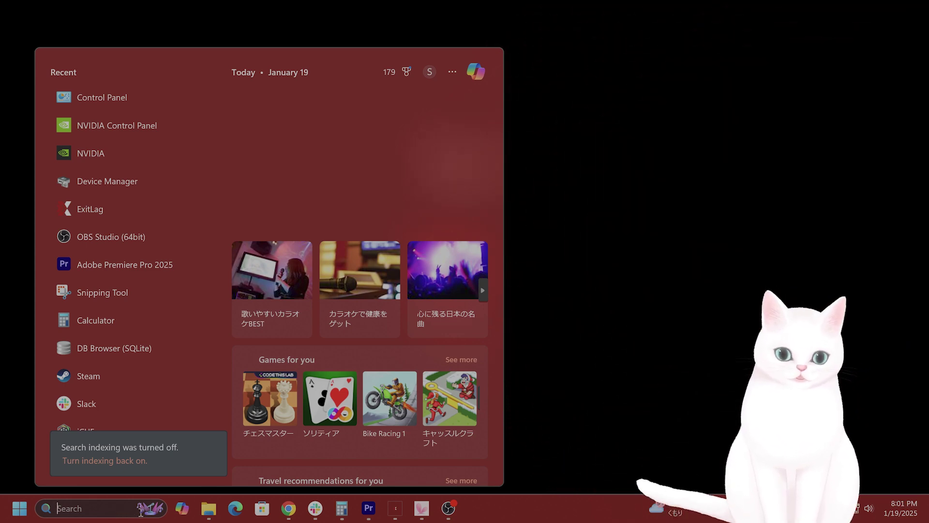
left_click(664, 299)
left_click(137, 508)
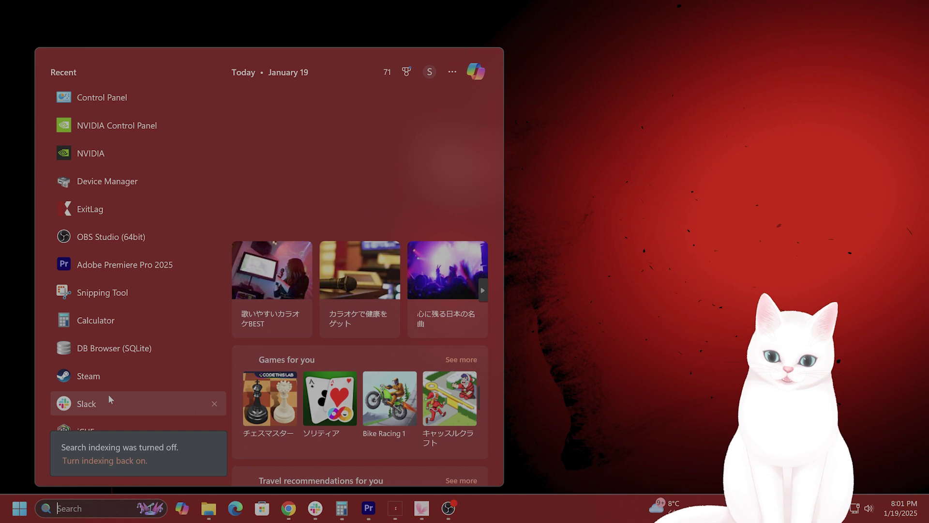
right_click(120, 381)
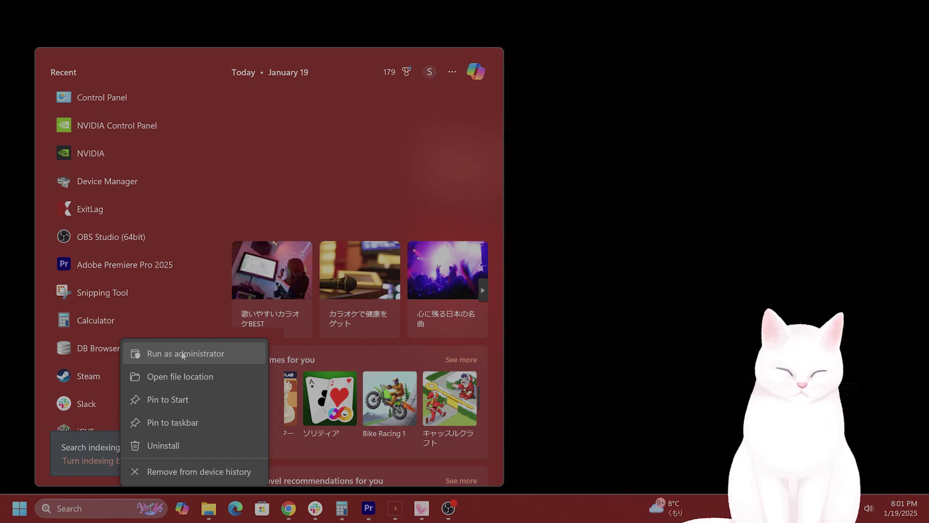
key("Escape")
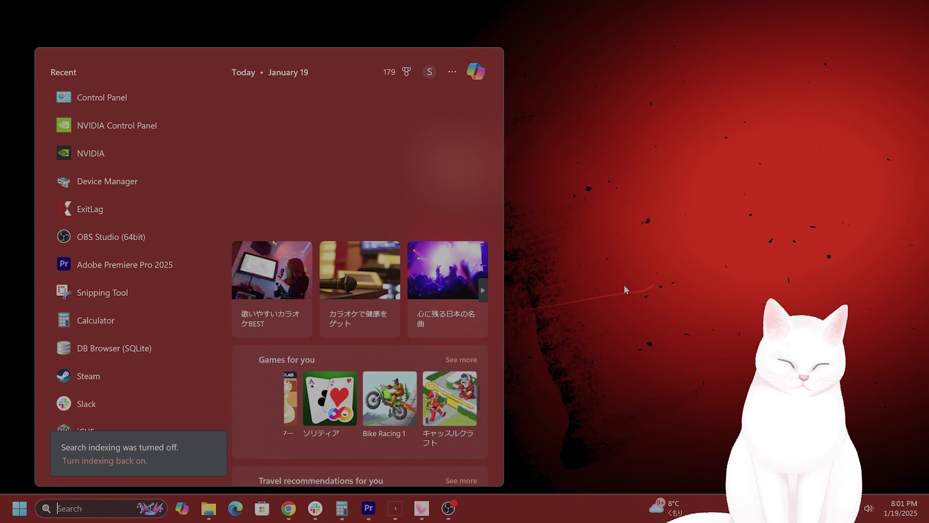
Switch to File Explorer and open the properties of Local Disk (C:)
mouse_move(210, 517)
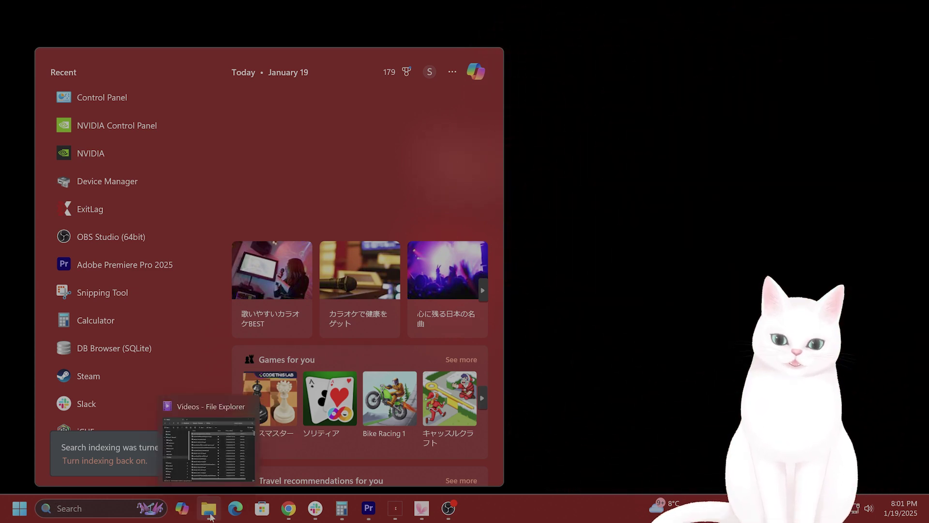
left_click(210, 517)
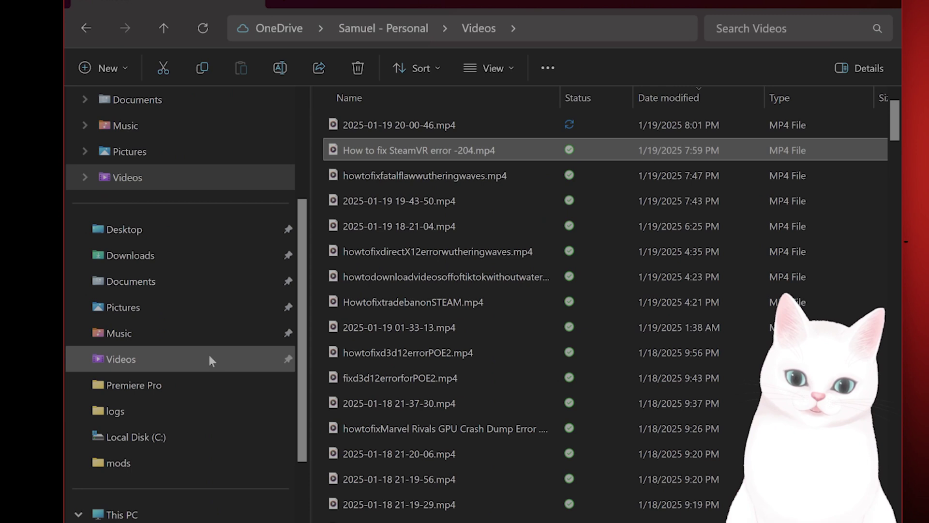
left_click(177, 484)
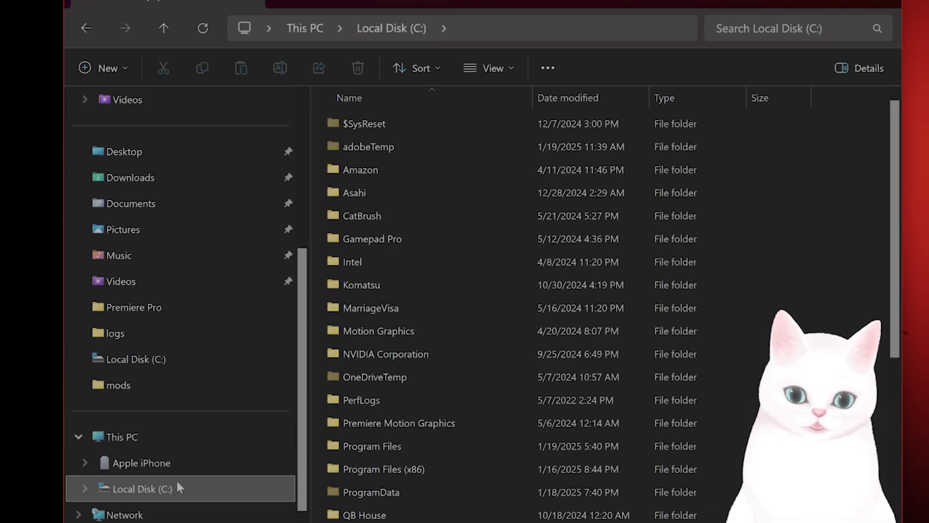
right_click(164, 491)
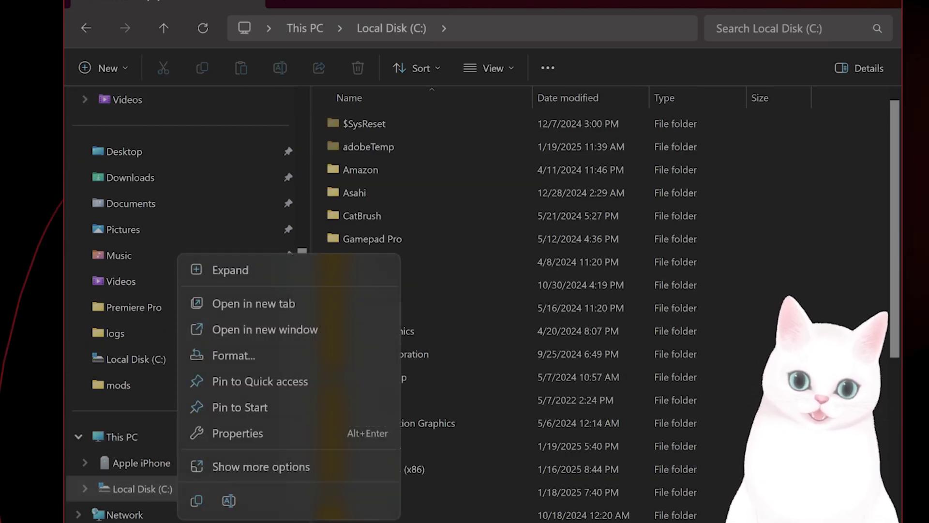
left_click(254, 436)
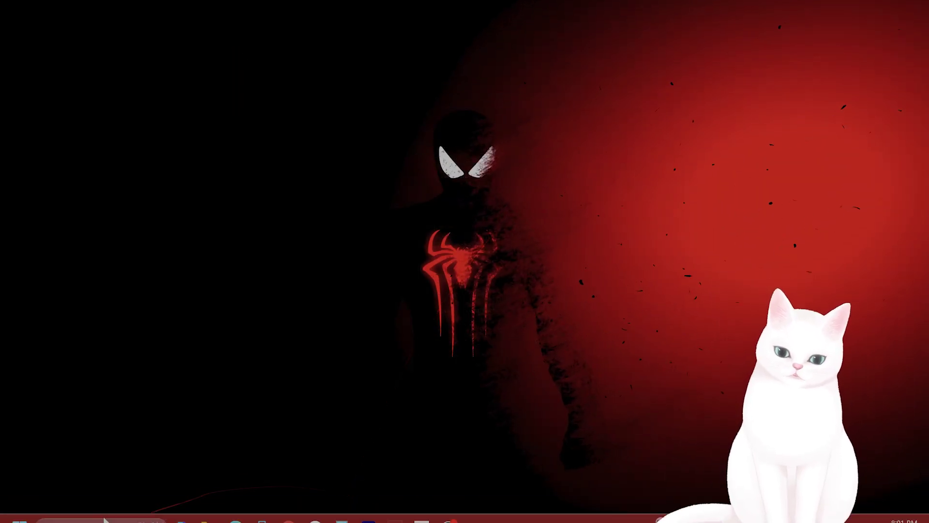
Find and launch Steam through Windows search, and open the Downloads section of its settings
left_click(105, 517)
type("strea")
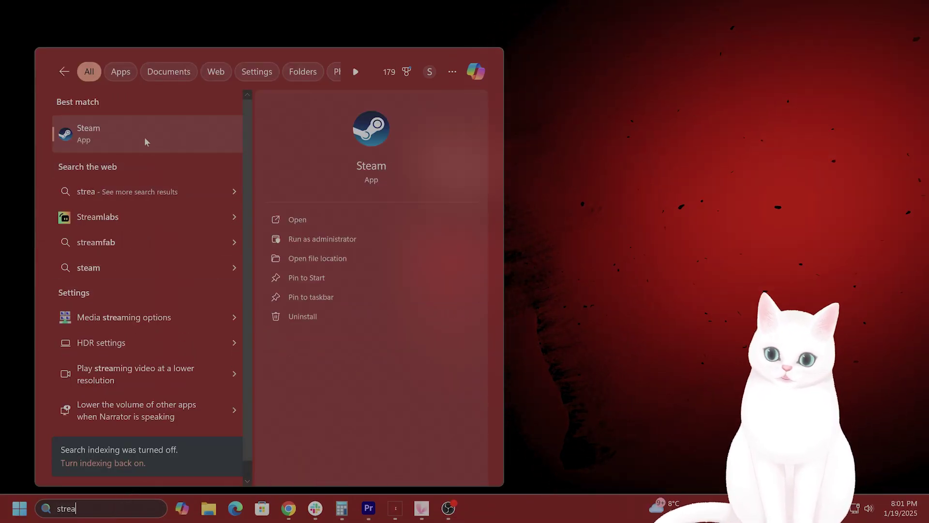
left_click(144, 136)
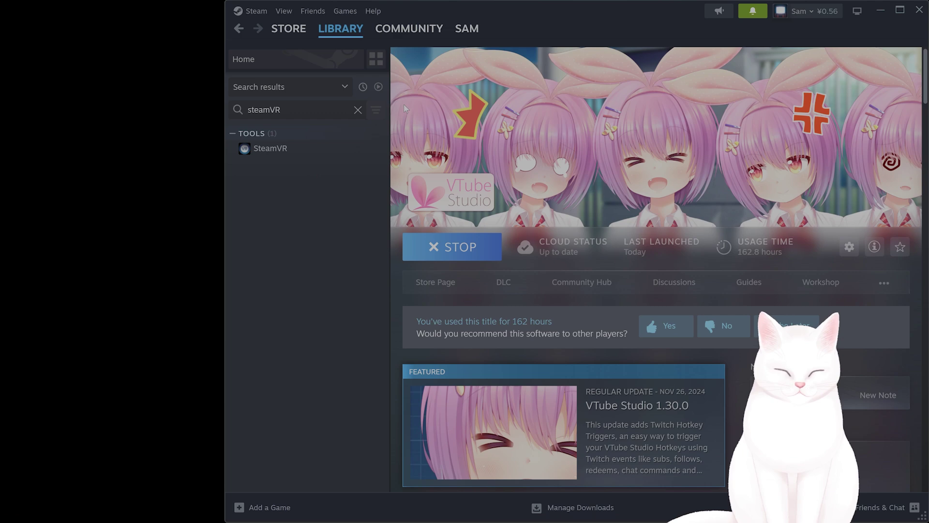
left_click_drag(559, 7, 381, 10)
left_click(121, 10)
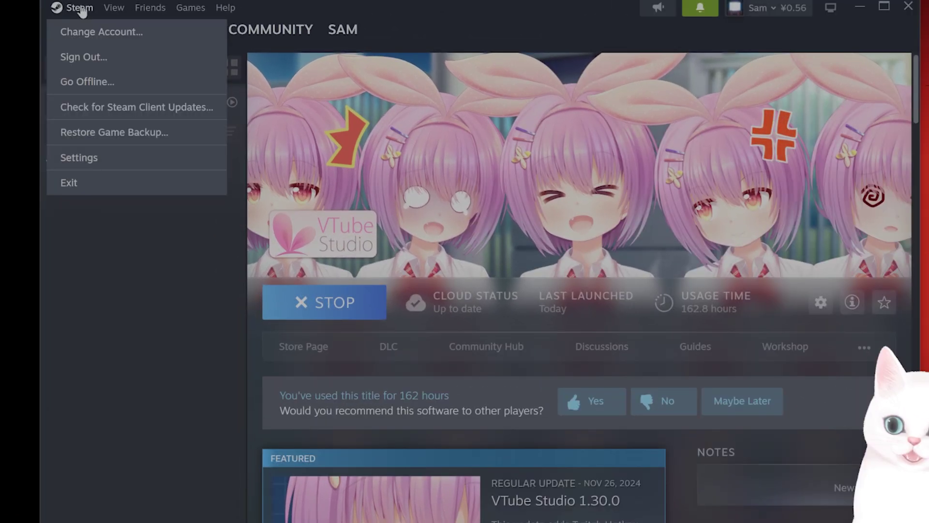
left_click(127, 163)
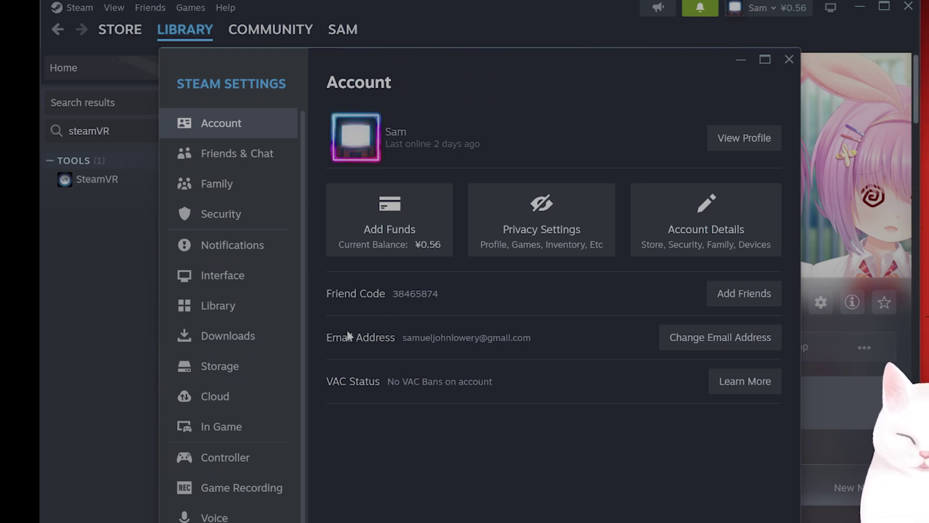
left_click(239, 344)
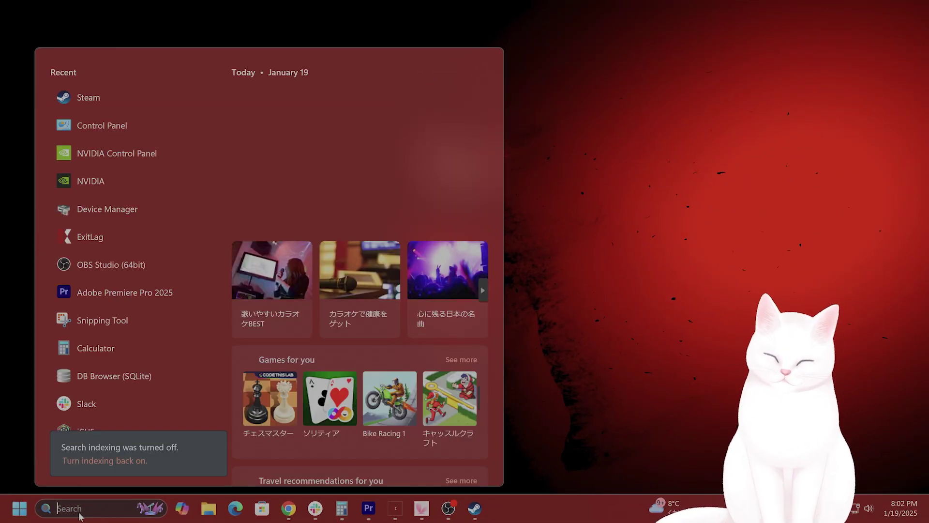
Search Windows for NVIDIA, launch the NVIDIA app and open its Drivers page
type("nvIDIA Control Panel")
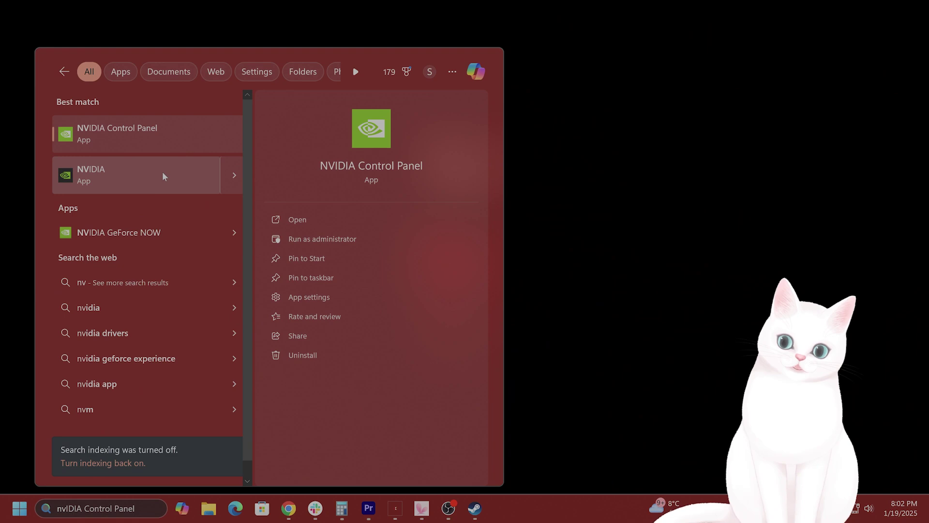
left_click(163, 175)
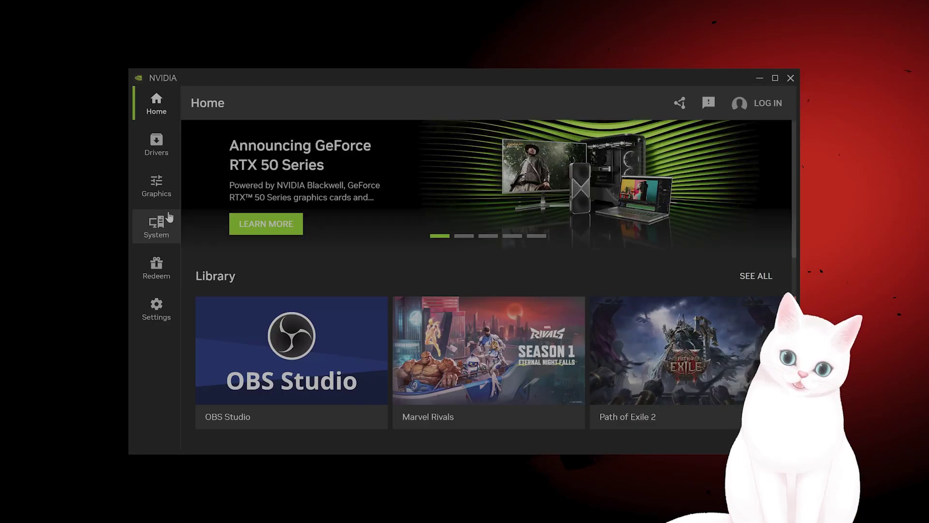
left_click(158, 144)
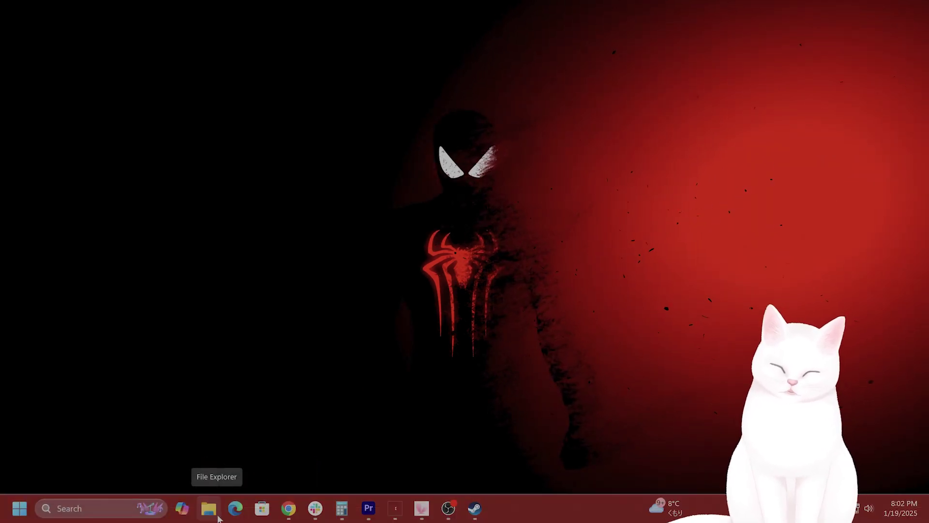
In File Explorer, go to Program Files (x86) on Local Disk (C:) and open that folder's properties
left_click(209, 508)
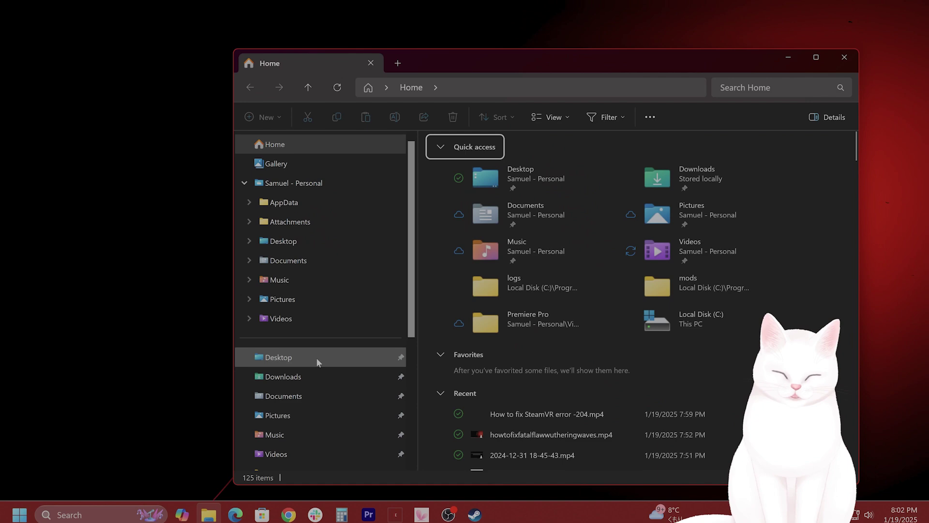
left_click(320, 412)
scroll(516, 374, "down", 2)
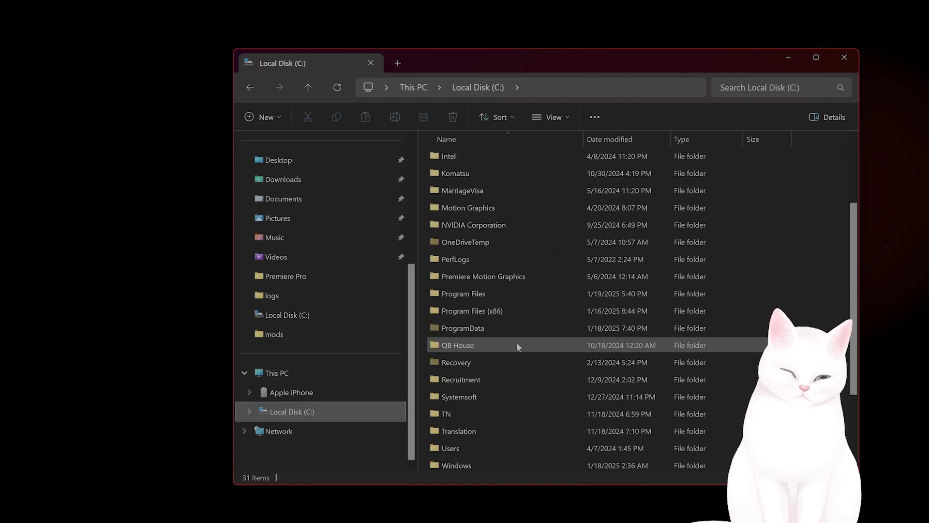
double_click(504, 313)
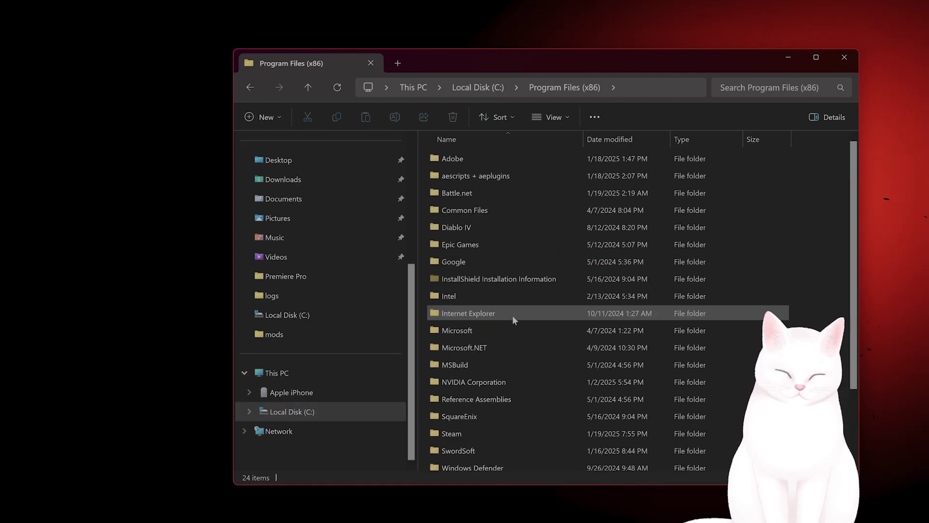
scroll(532, 235, "down", 2)
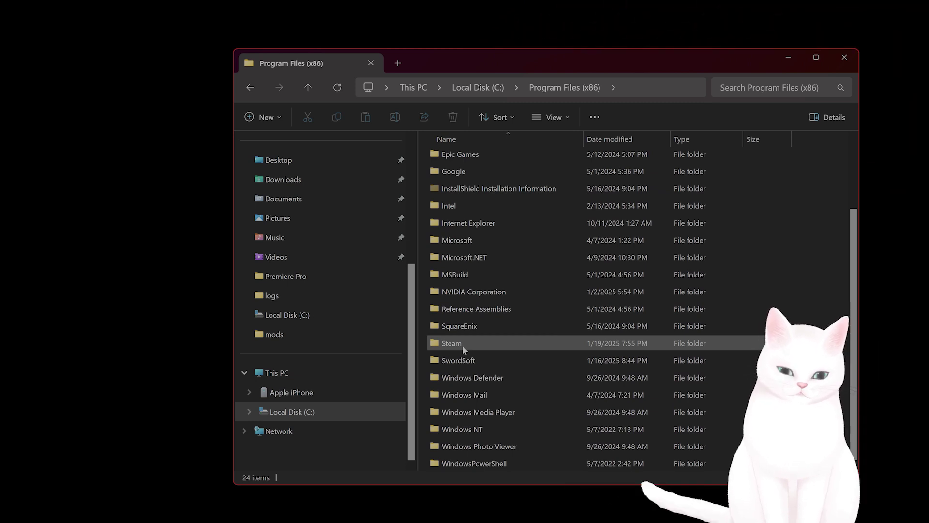
right_click(463, 345)
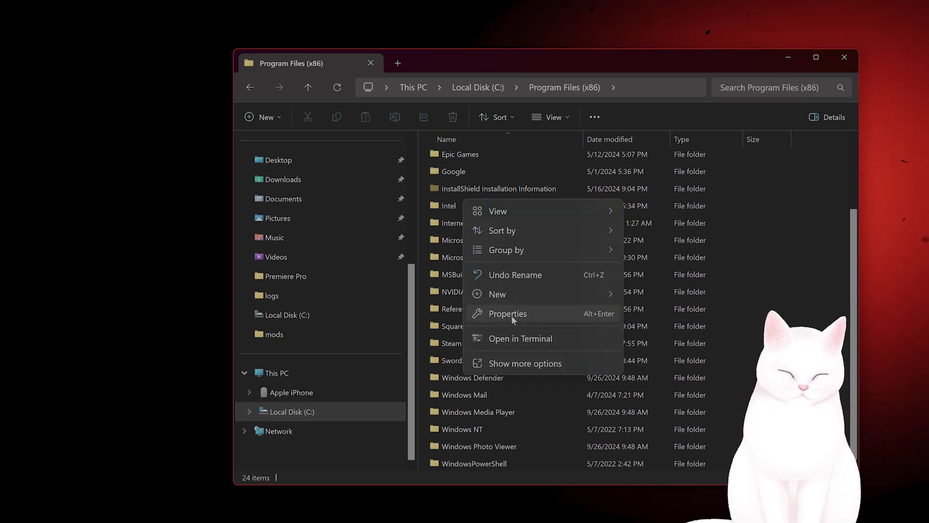
left_click(512, 315)
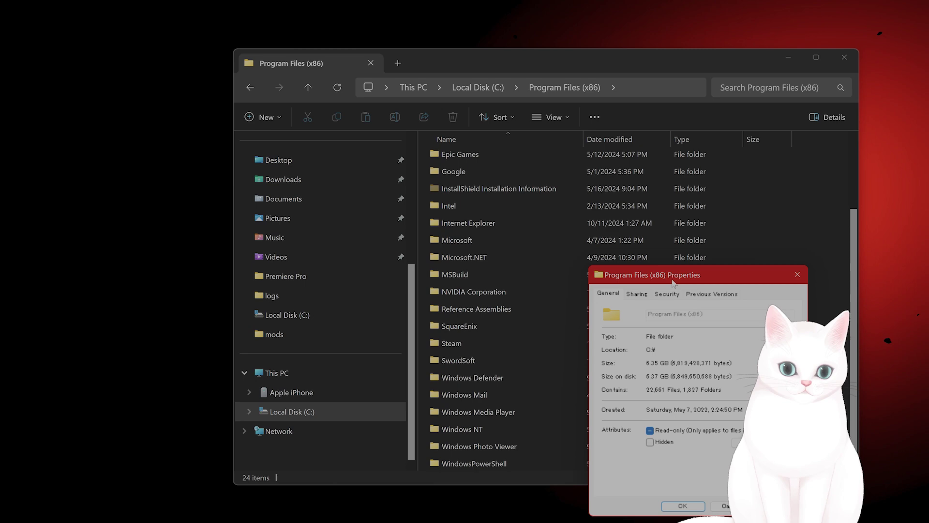
left_click_drag(673, 284, 577, 222)
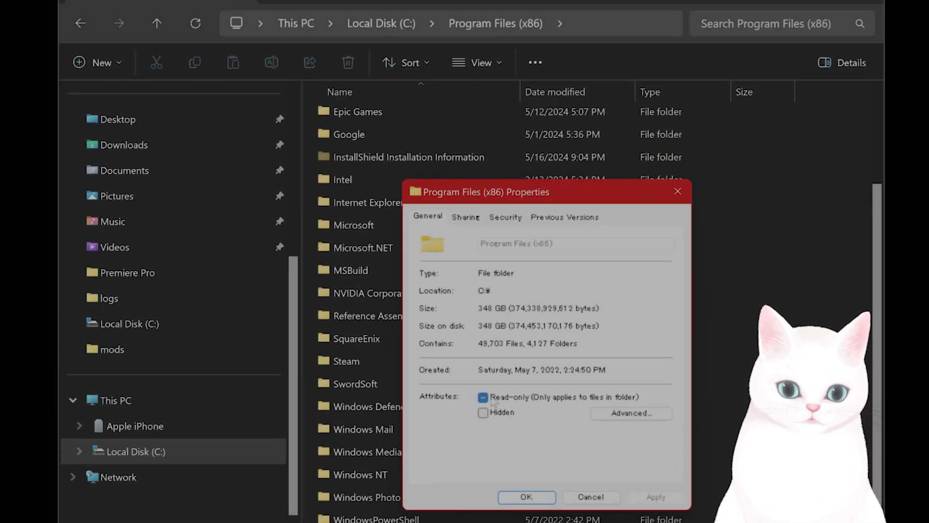
Clear the Read-only attribute of Program Files (x86) and apply the change to the folder, subfolders and files, continuing with administrator permission
left_click(484, 398)
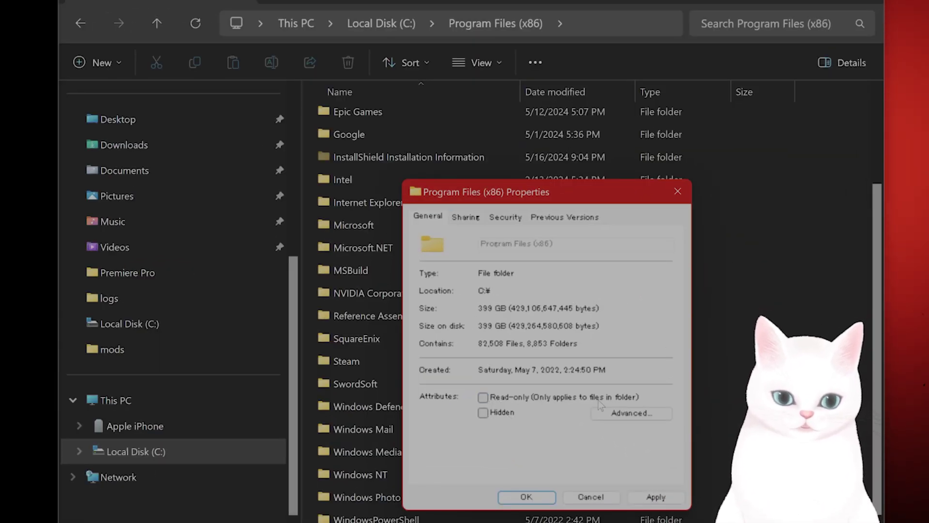
key("Return")
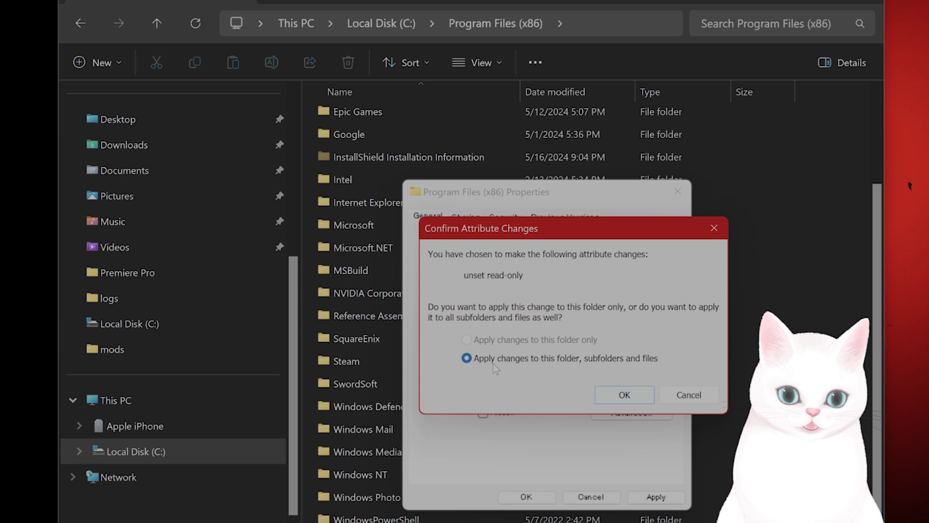
left_click(629, 396)
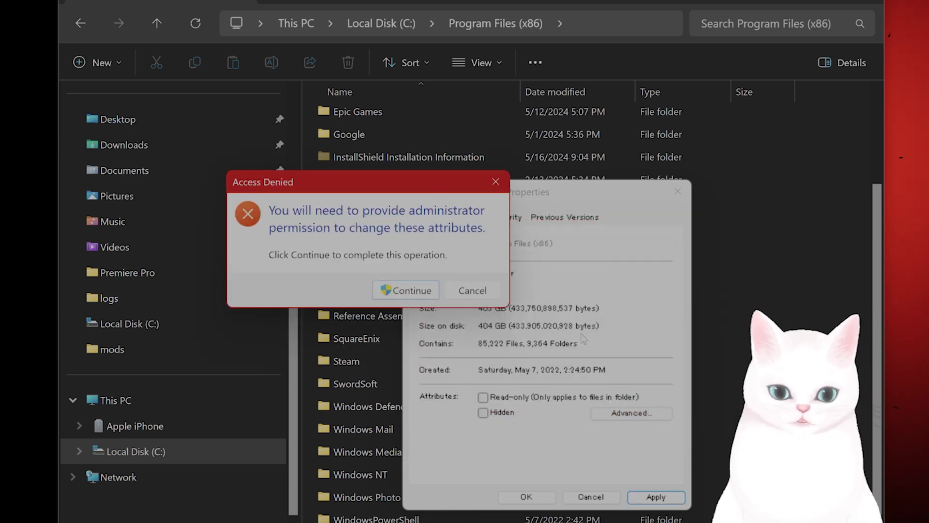
left_click(431, 294)
left_click(493, 325)
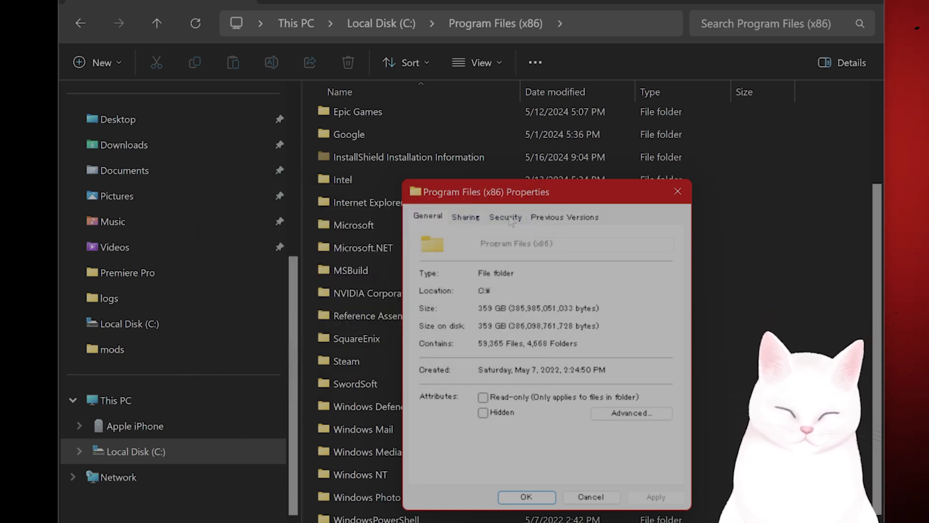
Examine the advanced security permissions of Program Files (x86), selecting the Administrators full control entry for subfolders and files
left_click(506, 217)
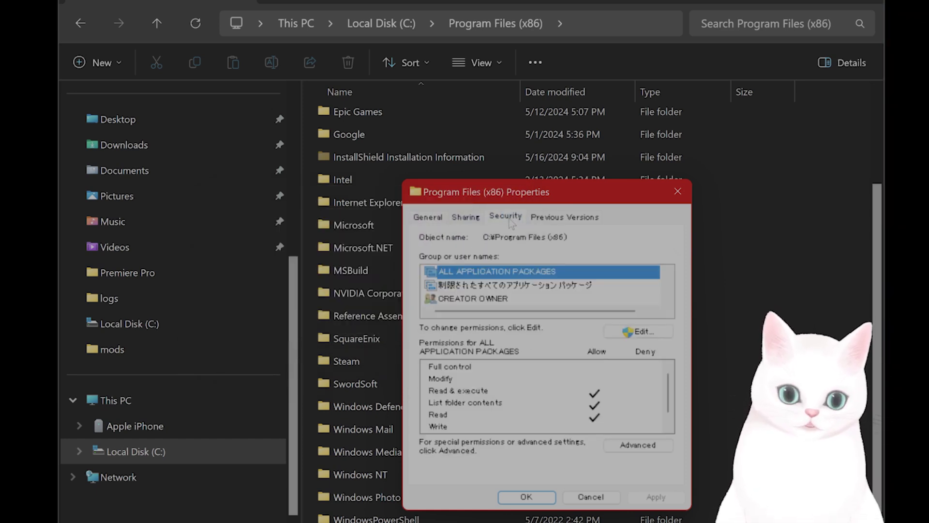
left_click(638, 445)
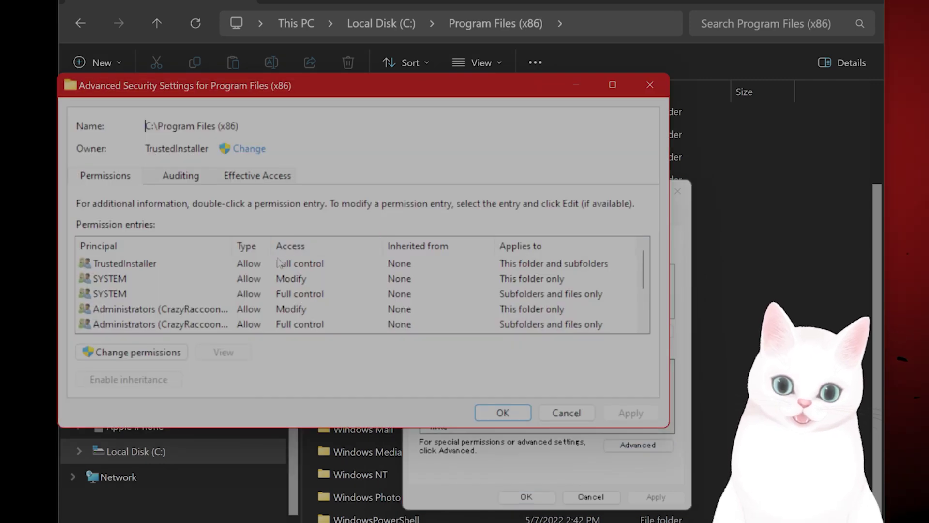
left_click(206, 326)
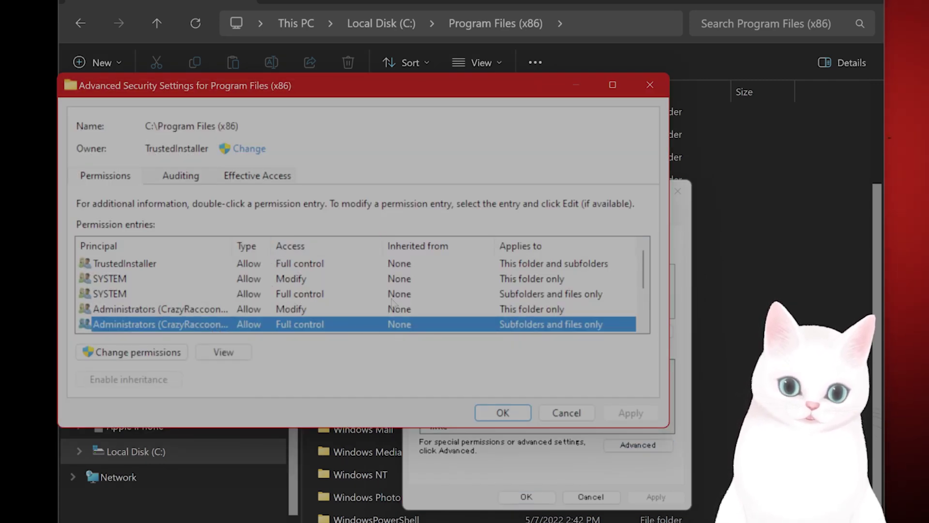
scroll(315, 315, "down", 1)
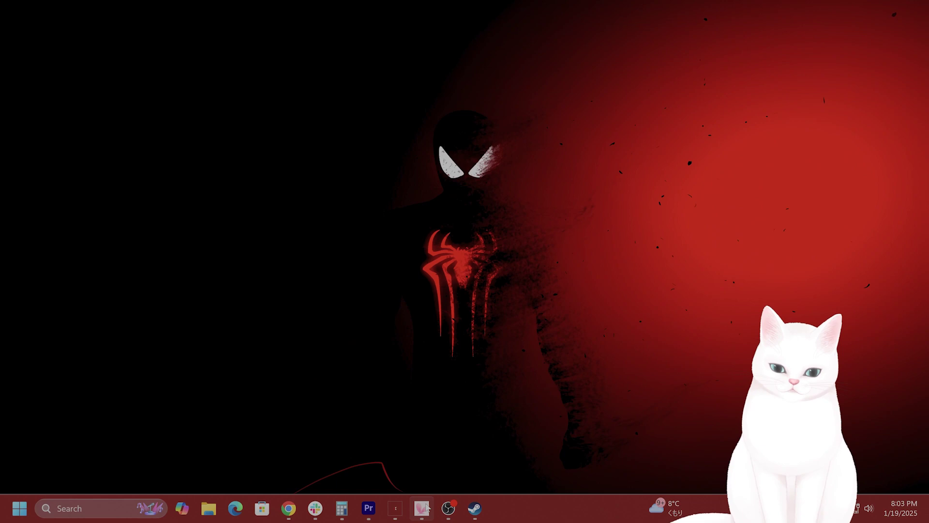
Switch to Steam, go to the Storage settings and view the list of available drives, including Local Drive (C:)
left_click(473, 508)
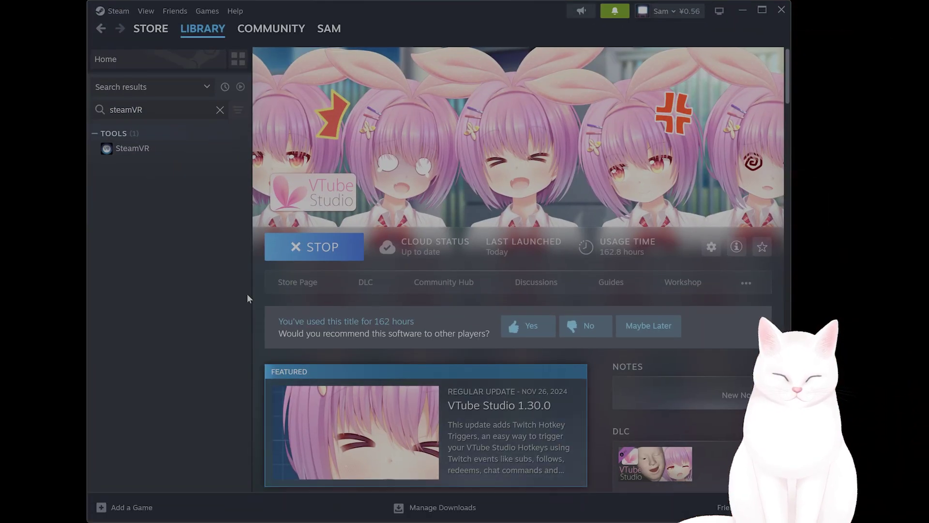
left_click(116, 11)
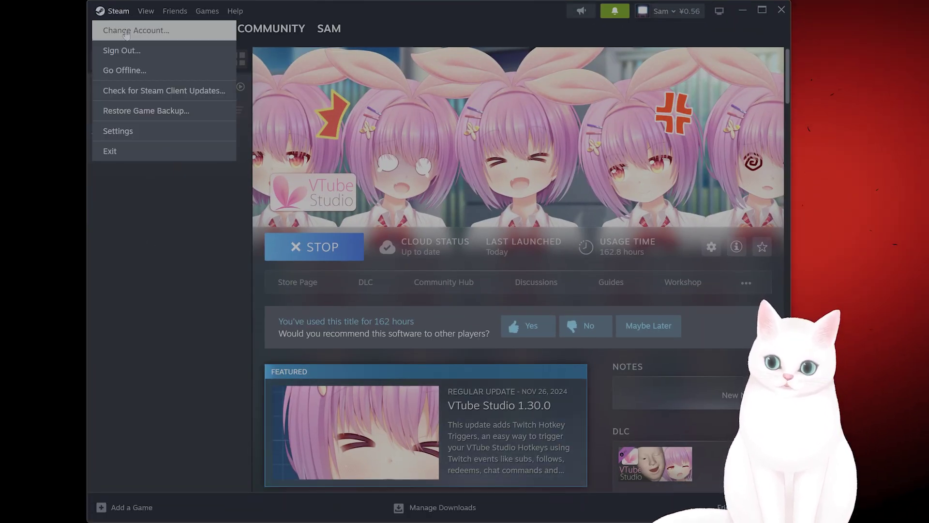
left_click(152, 130)
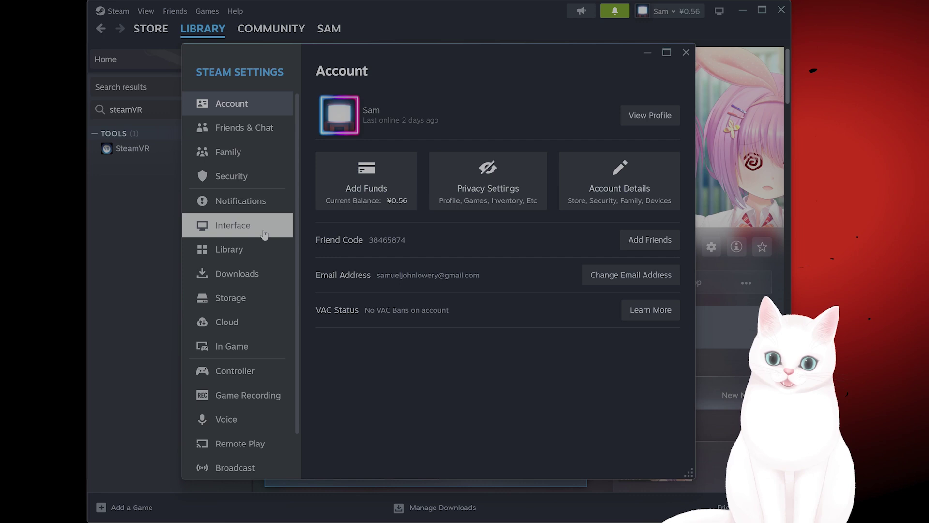
left_click(265, 292)
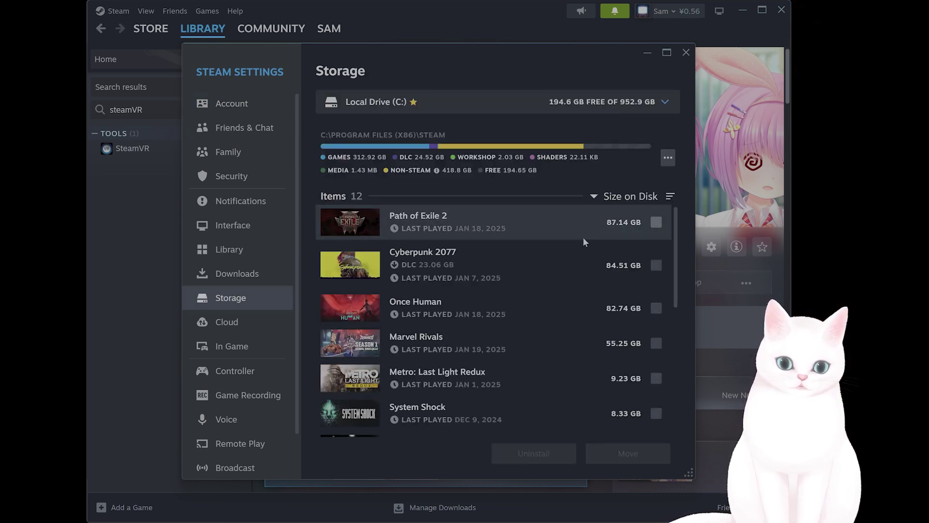
left_click(663, 104)
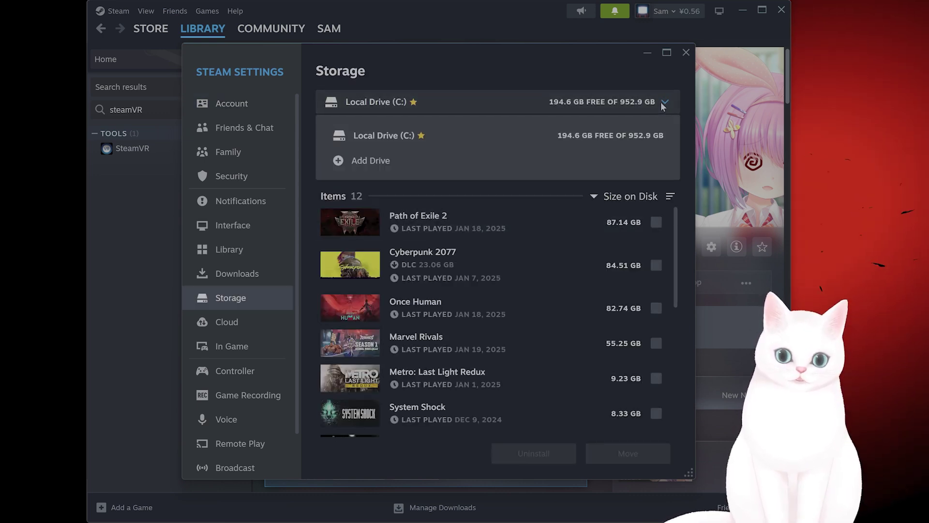
left_click(663, 105)
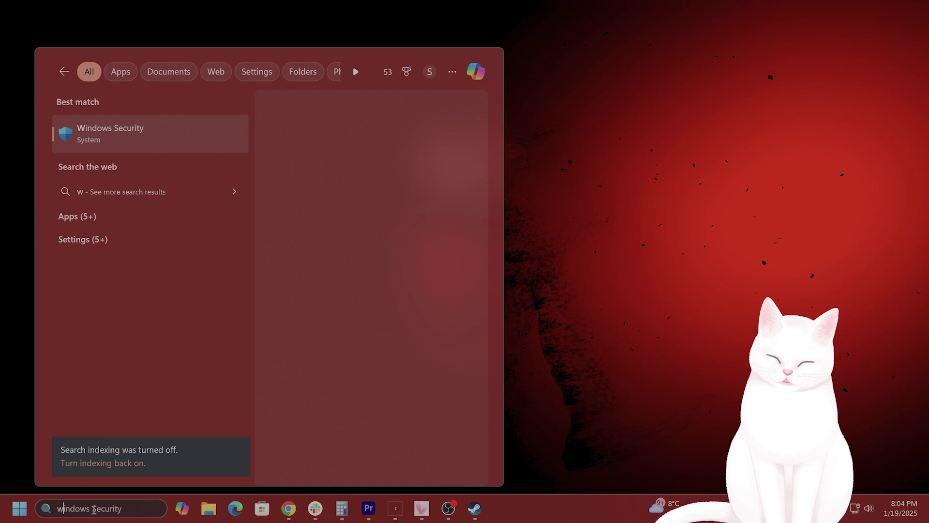
Search Windows for "windows disk man" and launch Create and format hard disk partitions
key("BackSpace")
key("BackSpace")
key("BackSpace")
key("BackSpace")
key("BackSpace")
key("BackSpace")
key("BackSpace")
key("BackSpace")
type("desktop")
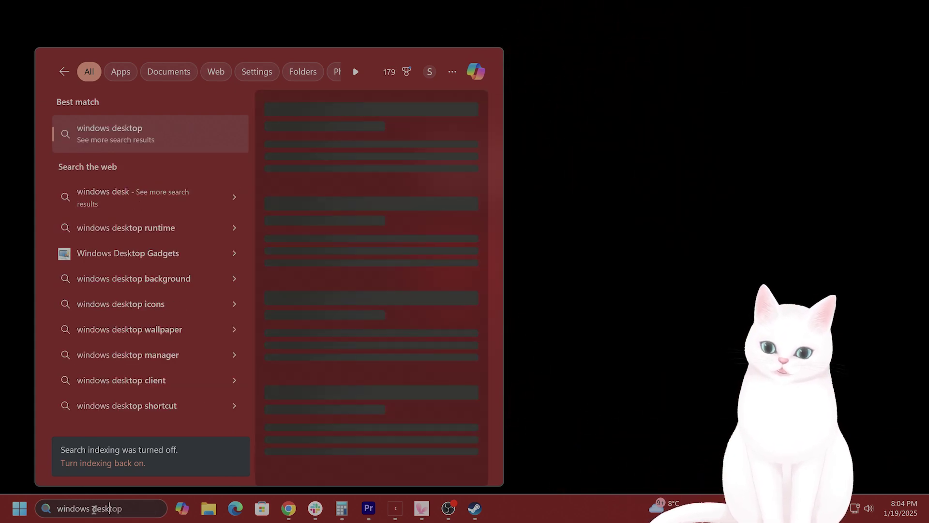
key("BackSpace")
key("BackSpace")
key("BackSpace")
key("BackSpace")
key("BackSpace")
key("BackSpace")
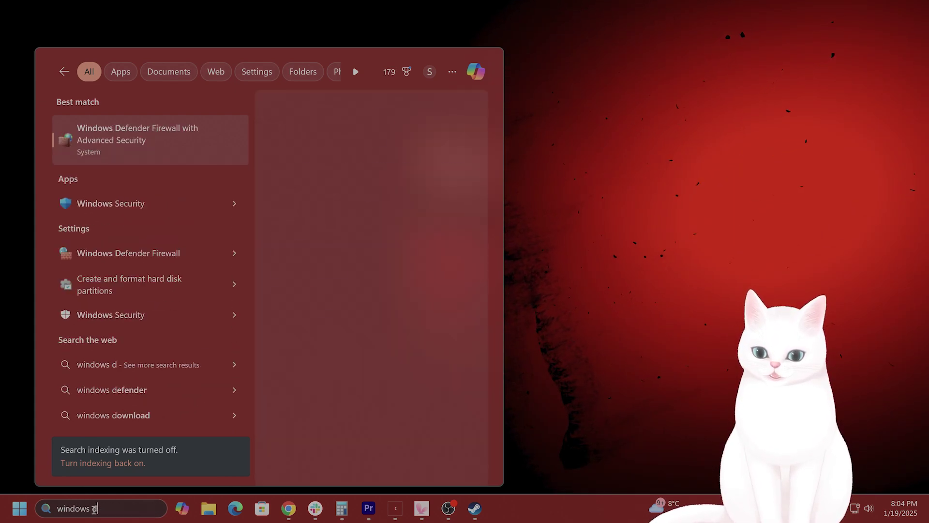
type("isk man")
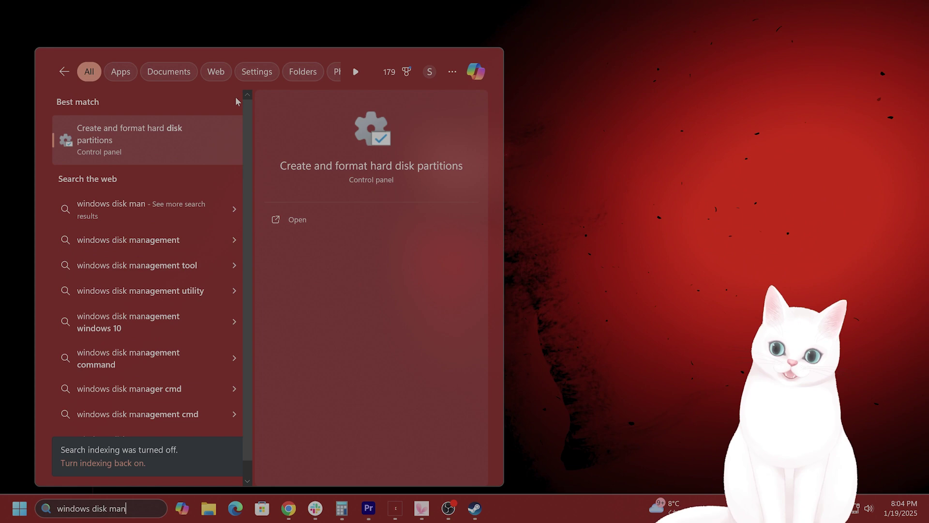
left_click(173, 138)
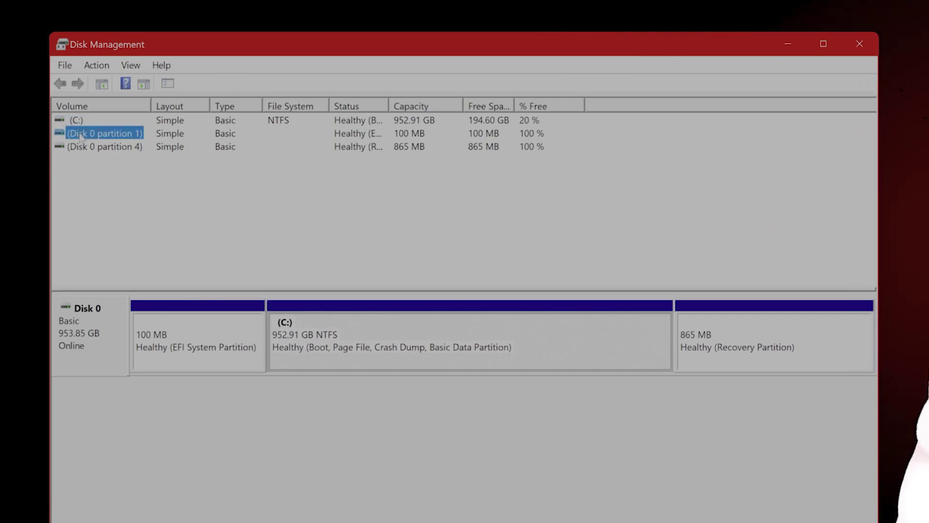
In Disk Management, check the actions available for Disk 0 partition 1 and inspect the (C:) volume in the volume list
right_click(82, 119)
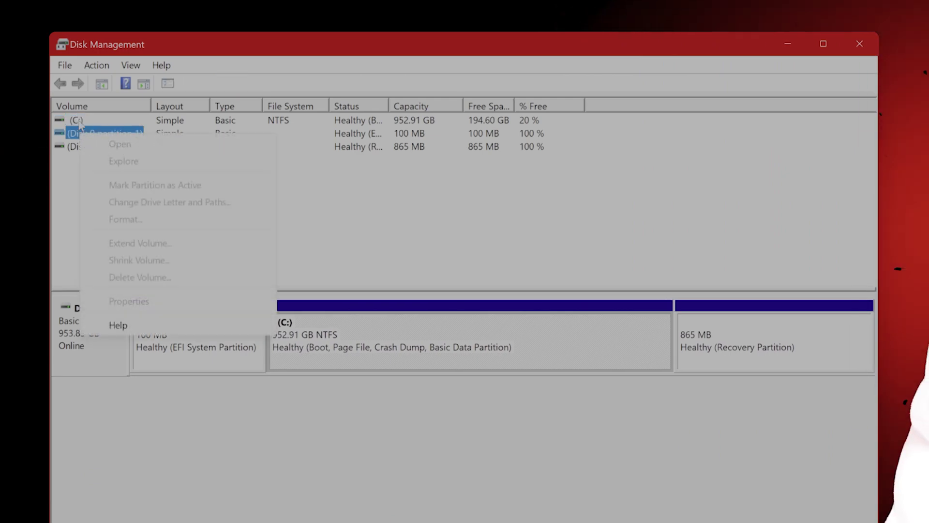
left_click(439, 209)
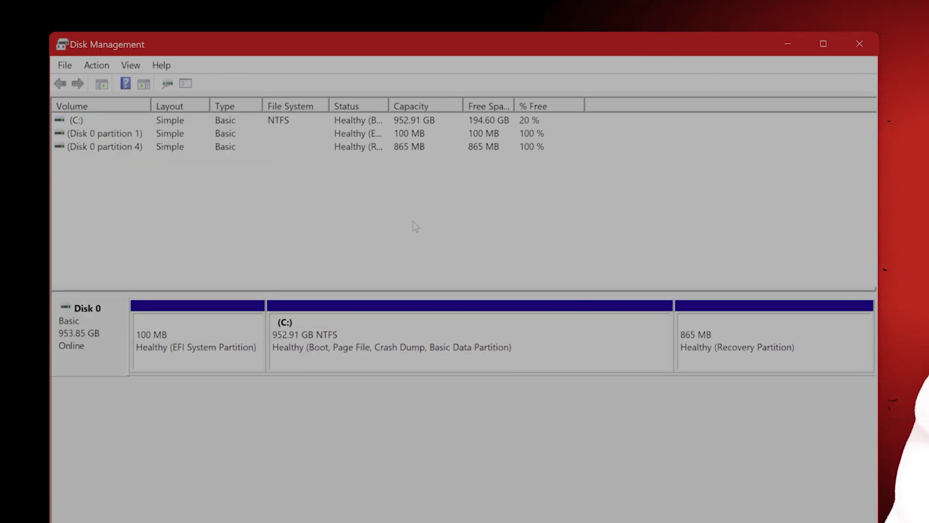
left_click(77, 120)
left_click(83, 170)
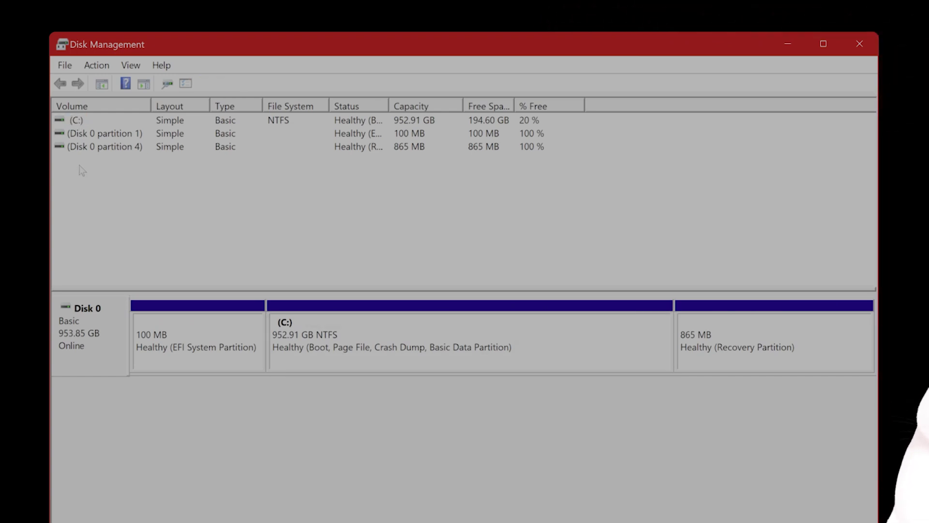